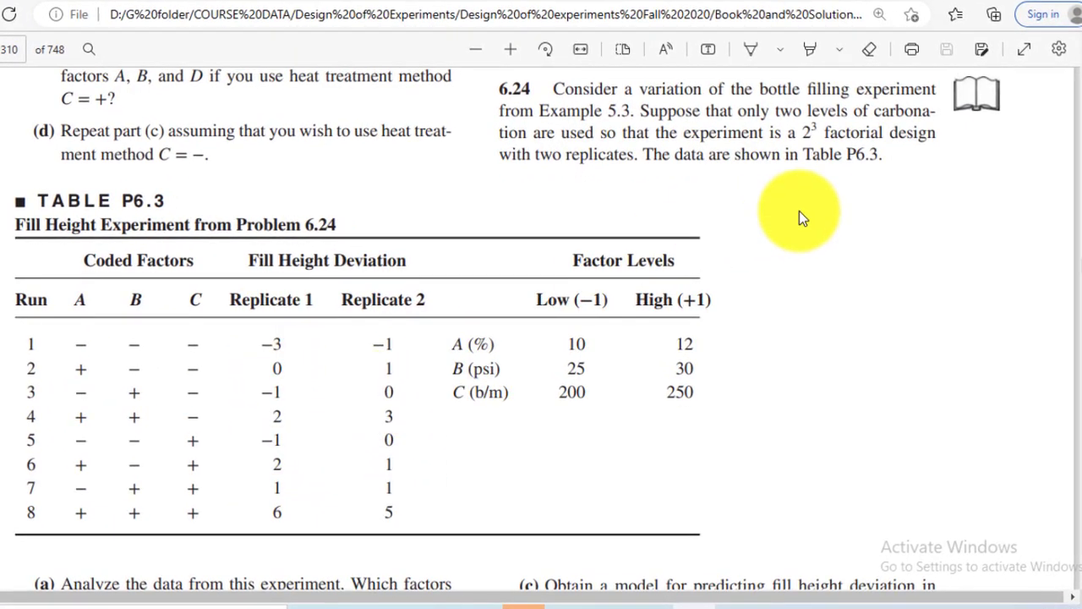
# Start a new 2-level factorial design with 3 factors
pyautogui.hotkey('alt', 'Tab')
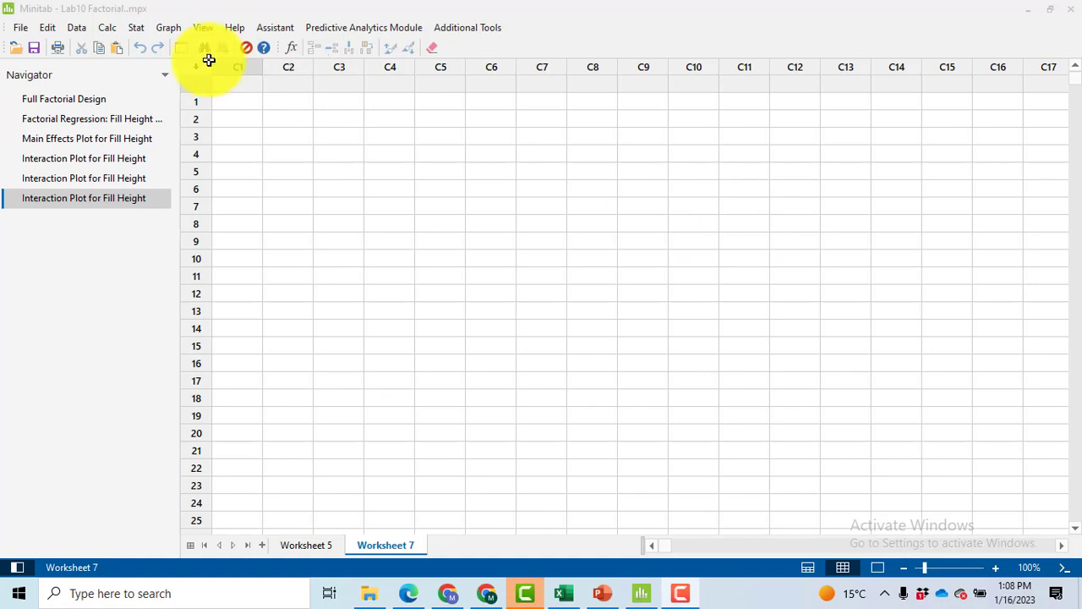
pyautogui.click(136, 28)
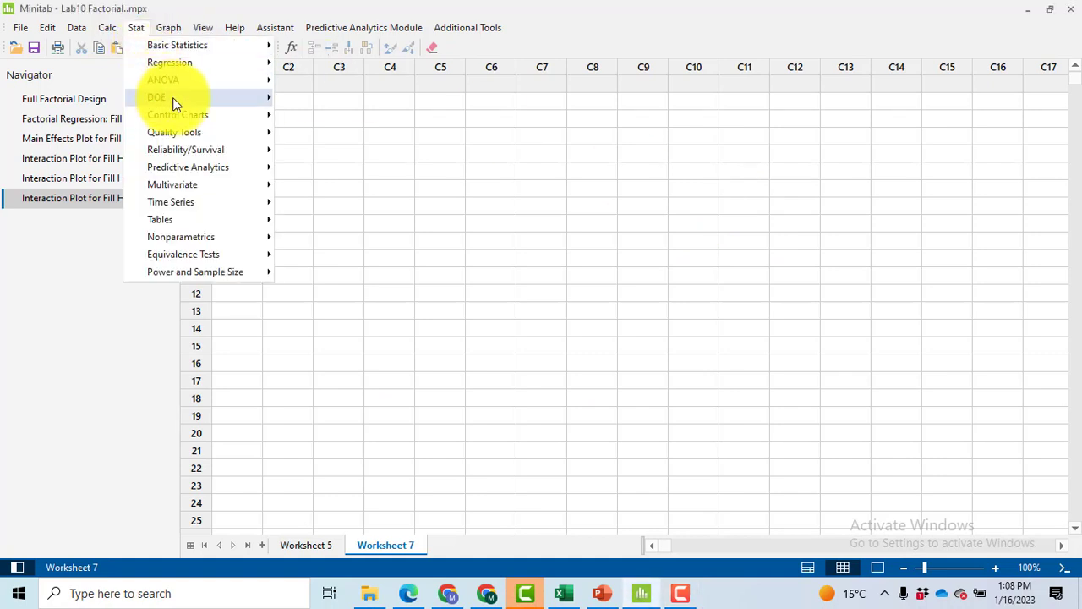
pyautogui.moveTo(180, 98)
pyautogui.moveTo(336, 121)
pyautogui.click(470, 117)
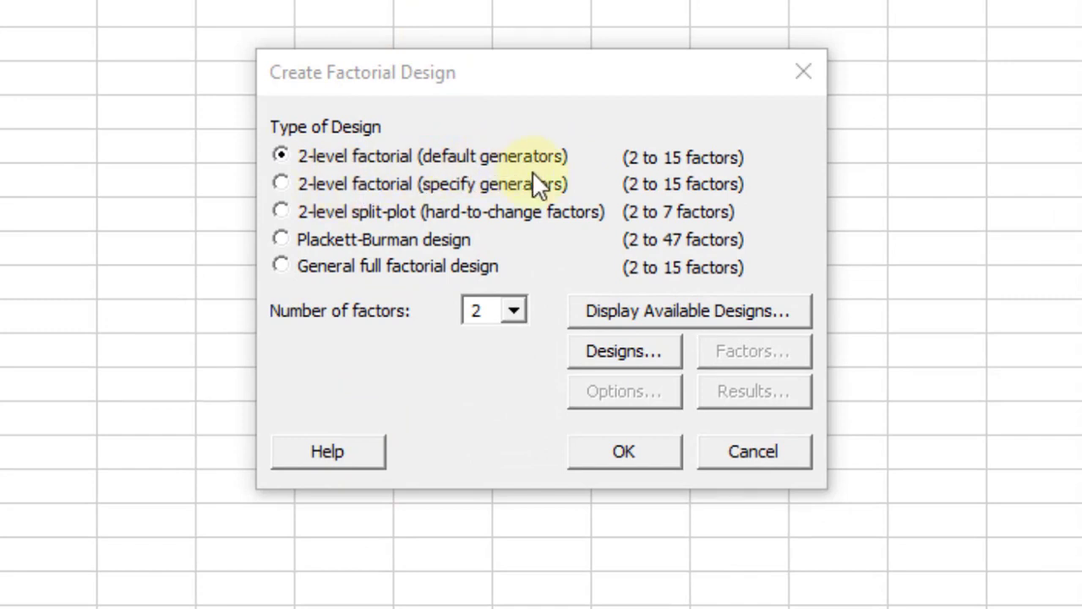
pyautogui.click(515, 309)
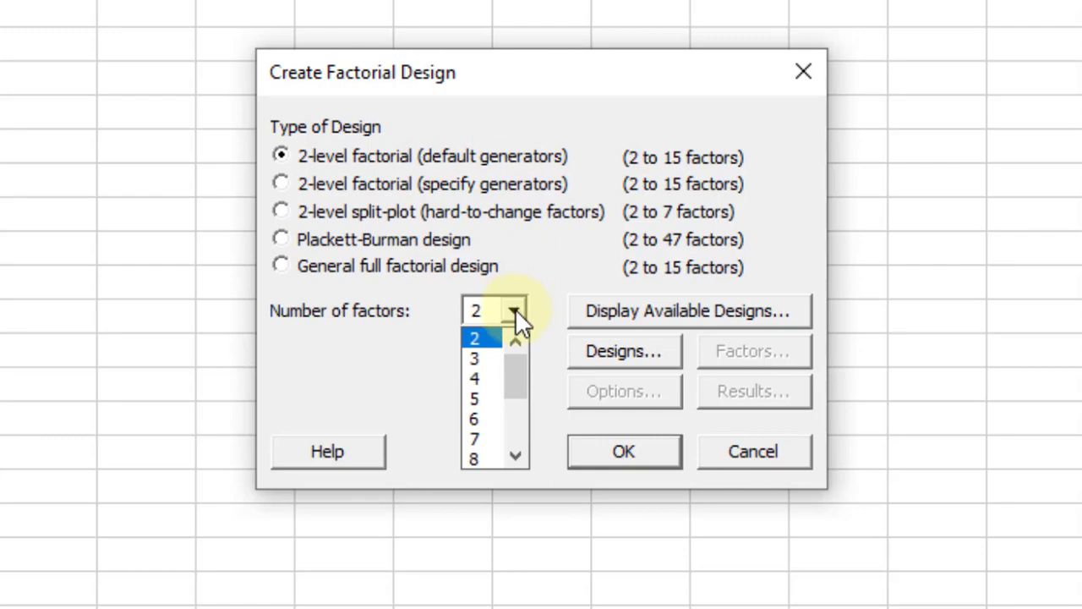
pyautogui.click(487, 358)
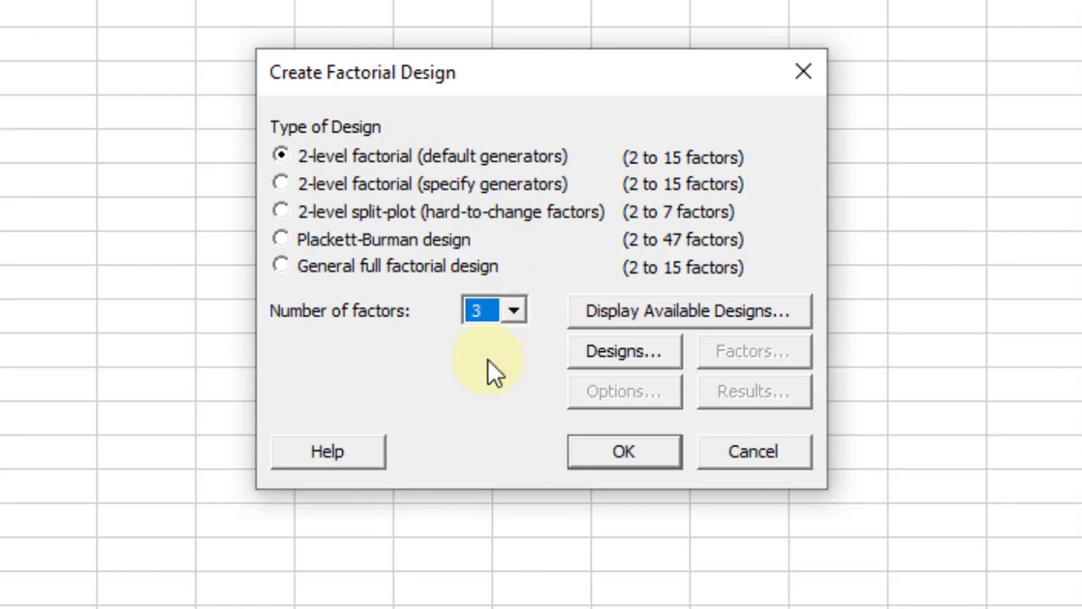
# Choose the 8-run full factorial with 2 replicates of the corner points
pyautogui.click(646, 356)
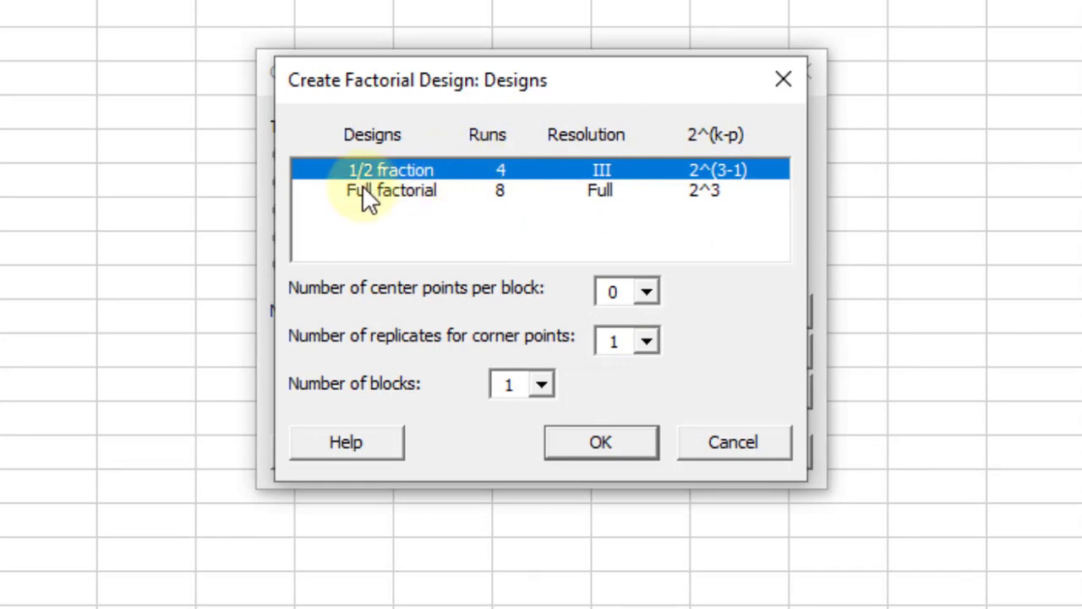
pyautogui.click(424, 189)
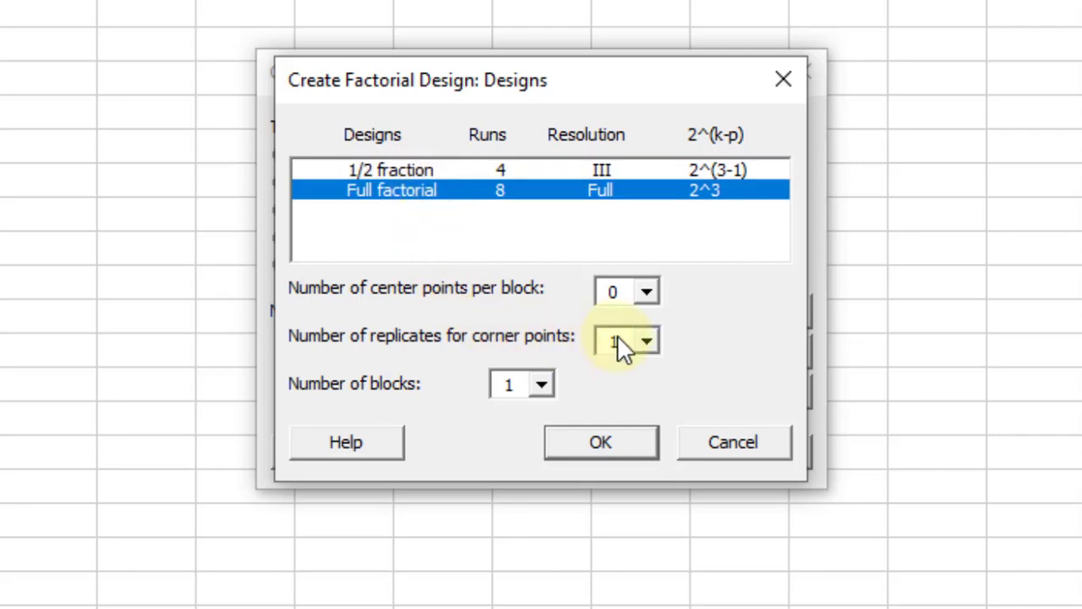
pyautogui.click(648, 340)
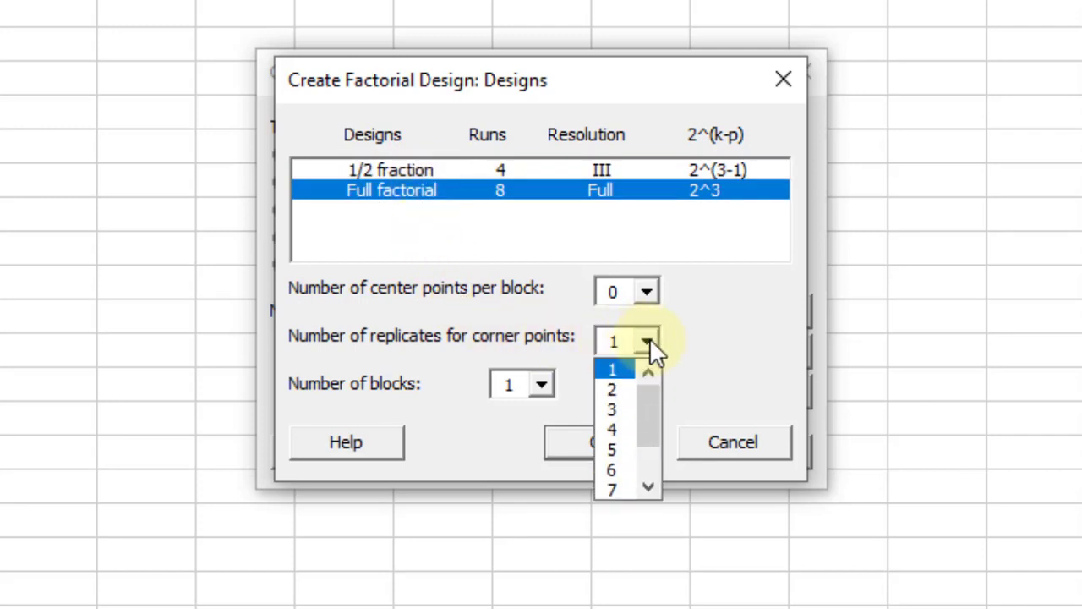
pyautogui.click(615, 390)
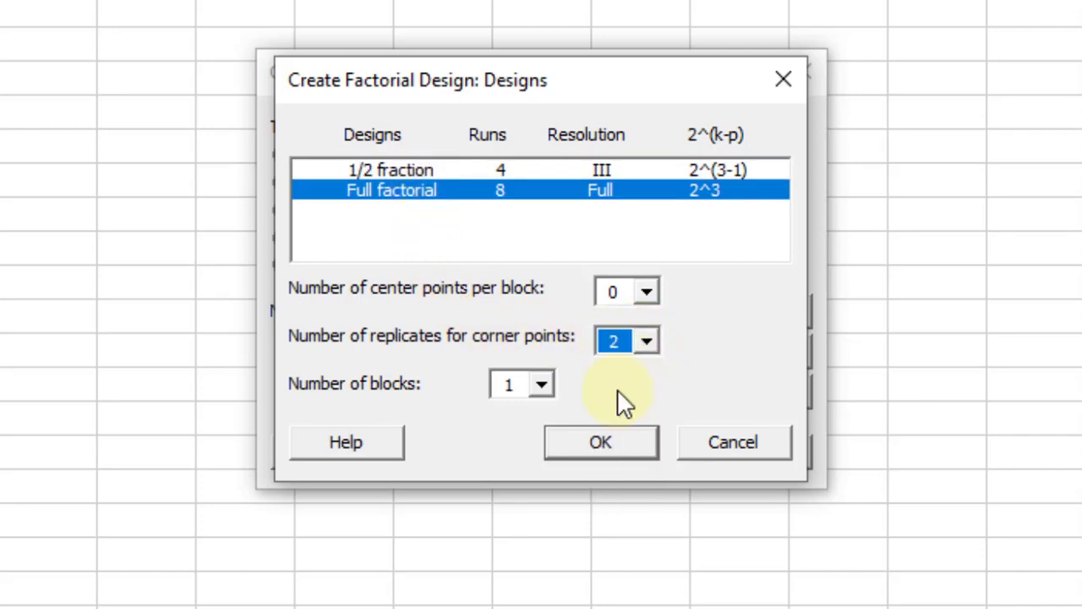
pyautogui.click(622, 446)
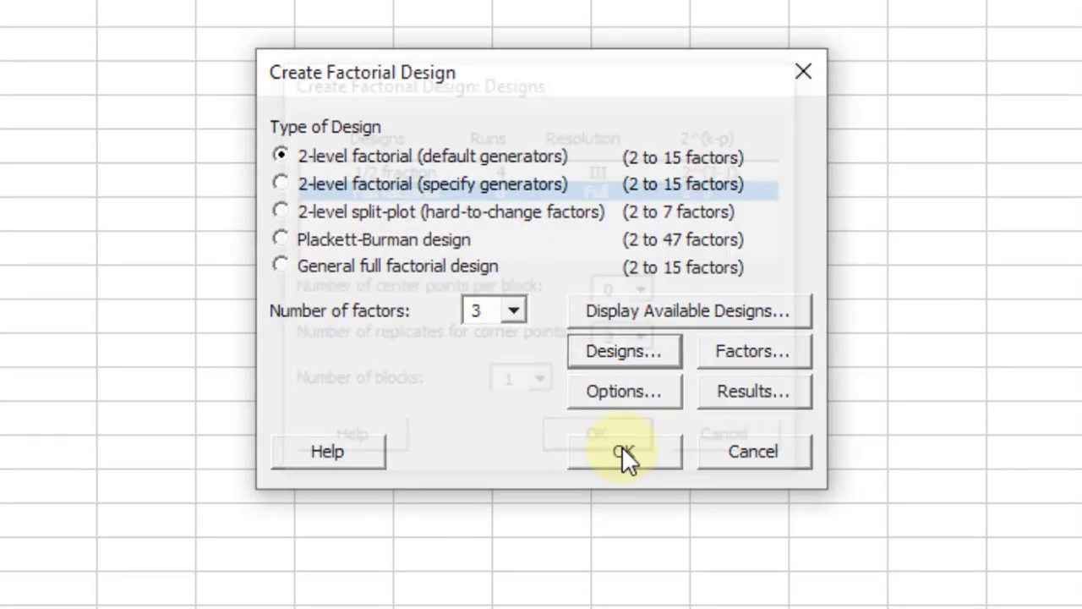
# Keep factors A, B, C coded, changing A's levels from 10/12 back to -1/1
pyautogui.click(756, 360)
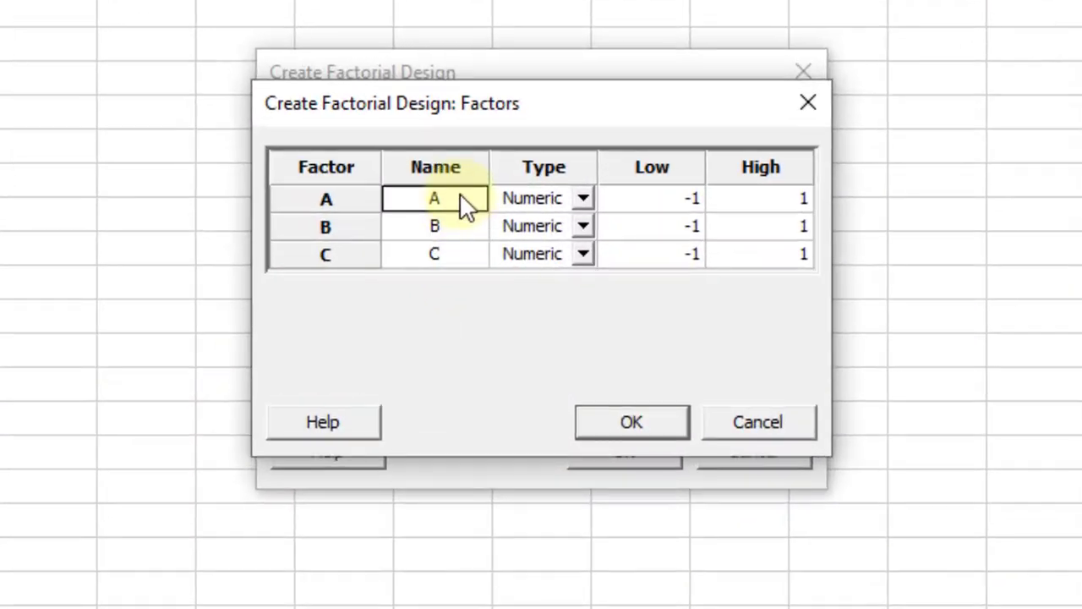
pyautogui.write('fac')
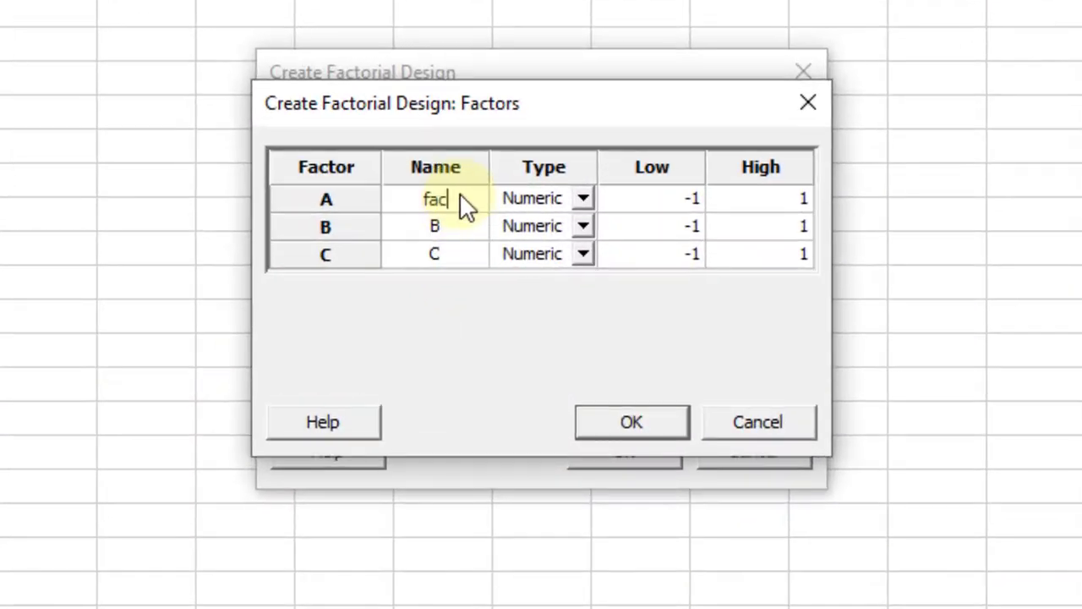
pyautogui.press('BackSpace')
pyautogui.press('BackSpace')
pyautogui.press('BackSpace')
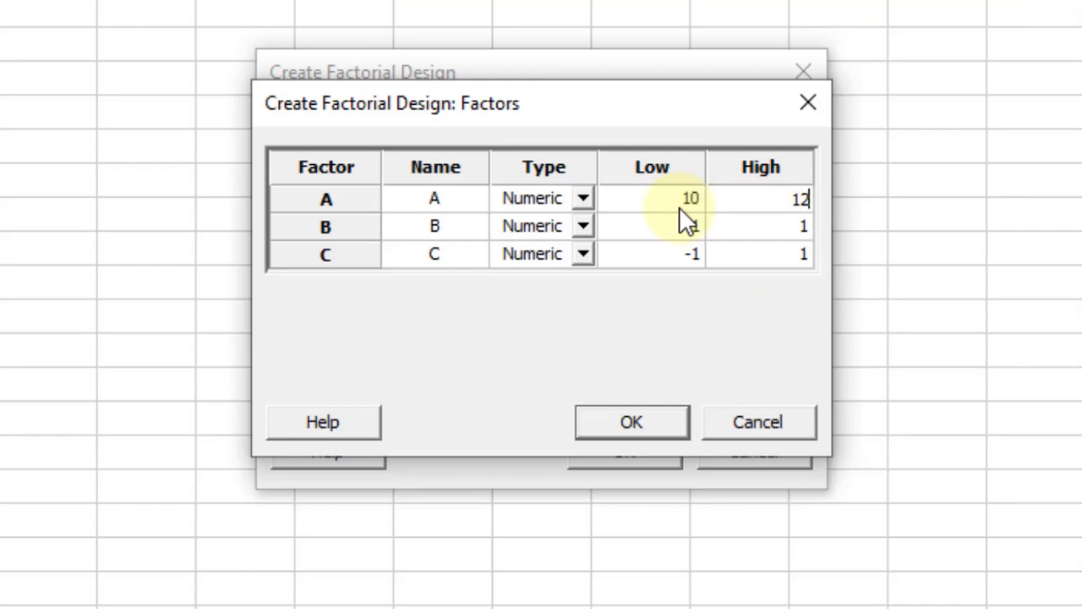
pyautogui.click(673, 203)
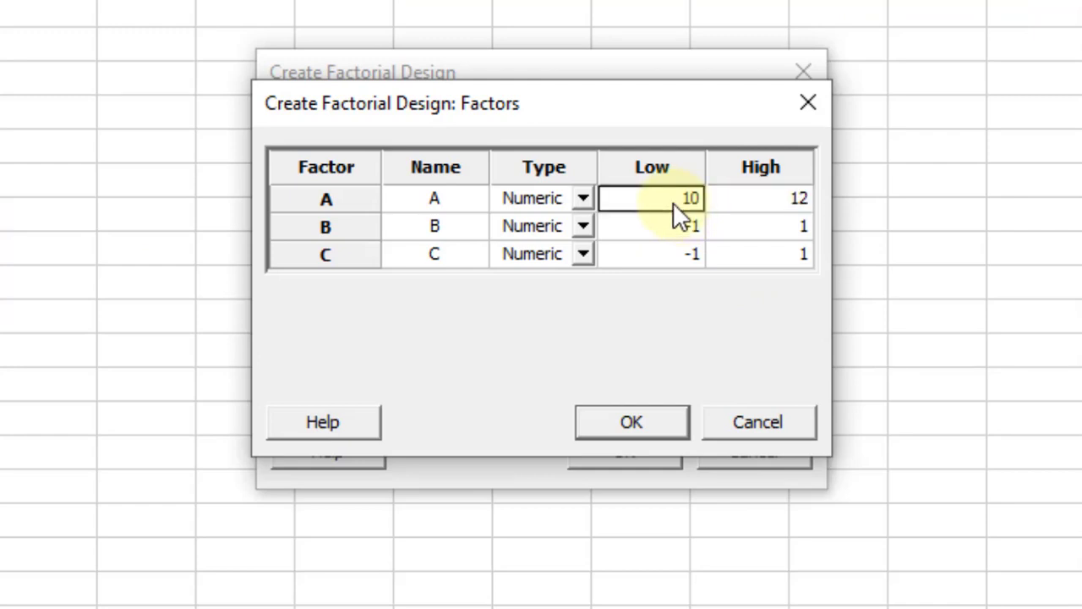
pyautogui.press('BackSpace')
pyautogui.press('BackSpace')
pyautogui.write('-1')
pyautogui.press('Tab')
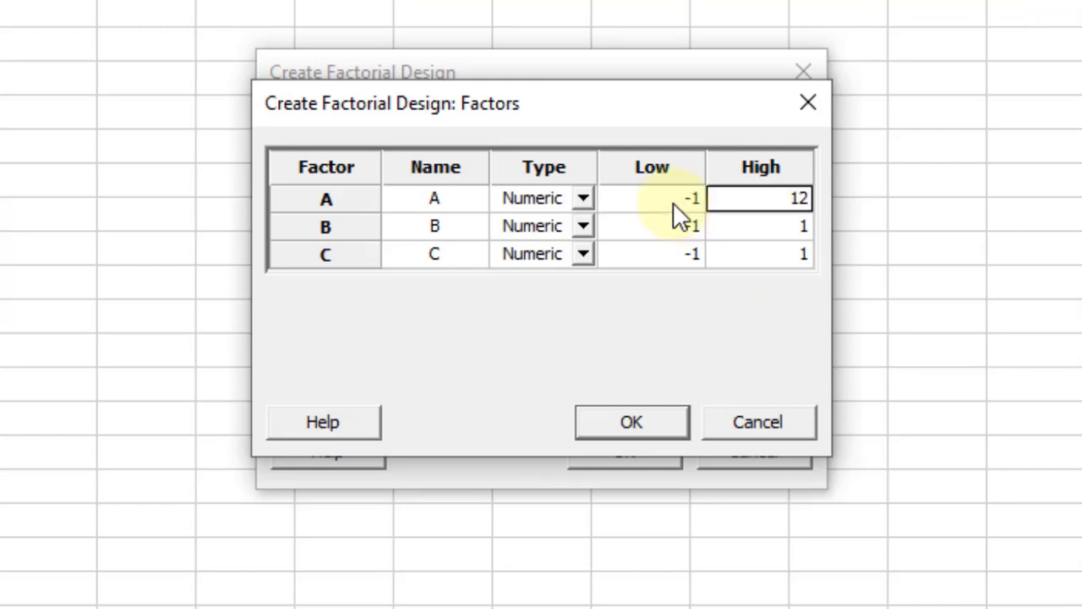
pyautogui.press('BackSpace')
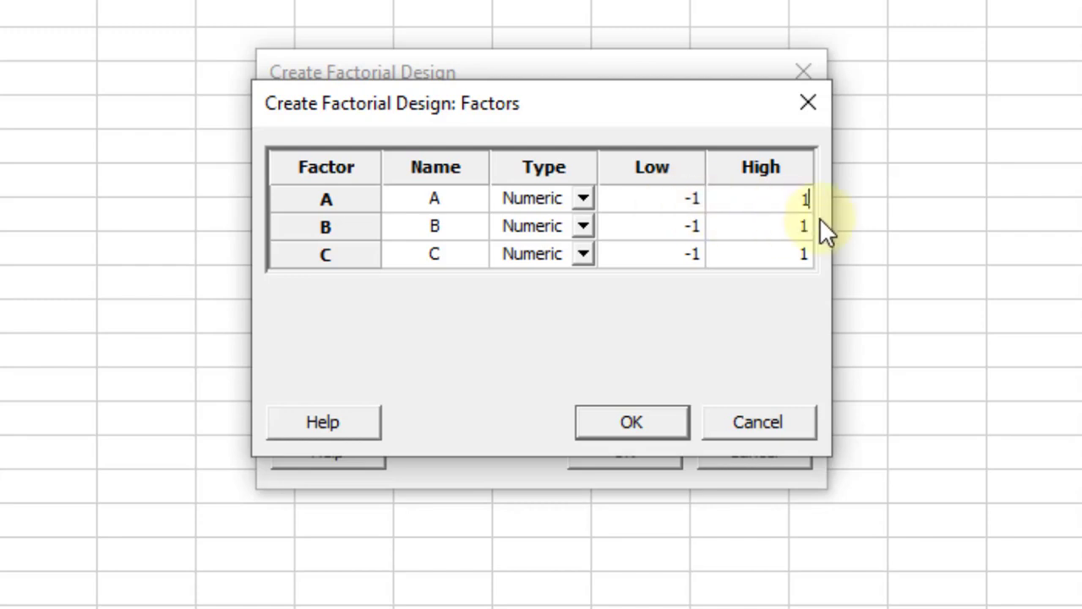
pyautogui.click(640, 414)
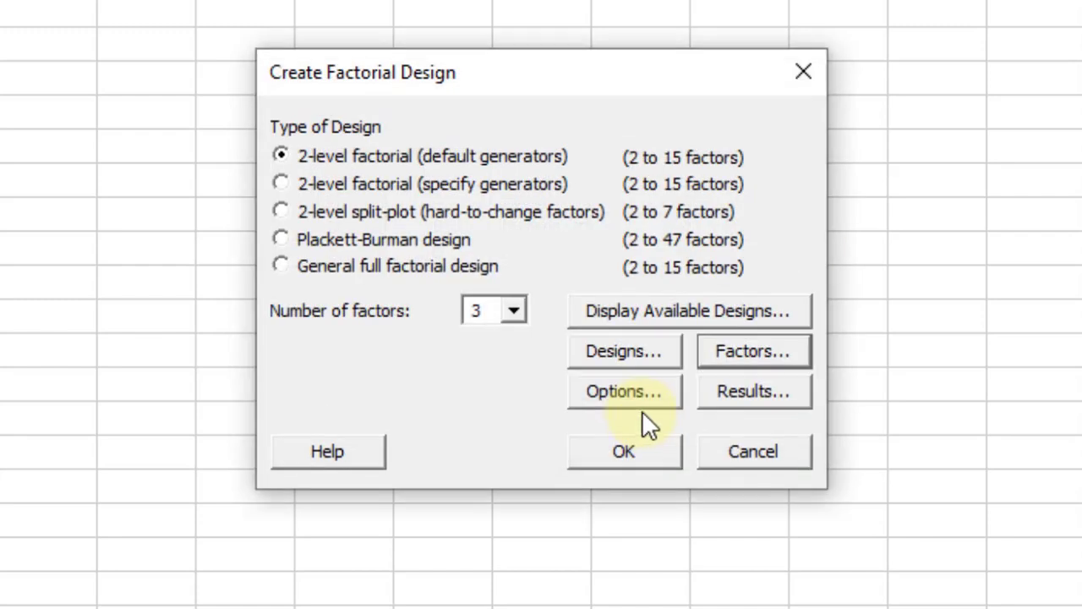
# Turn off Randomize runs and accept the default Results output
pyautogui.click(646, 401)
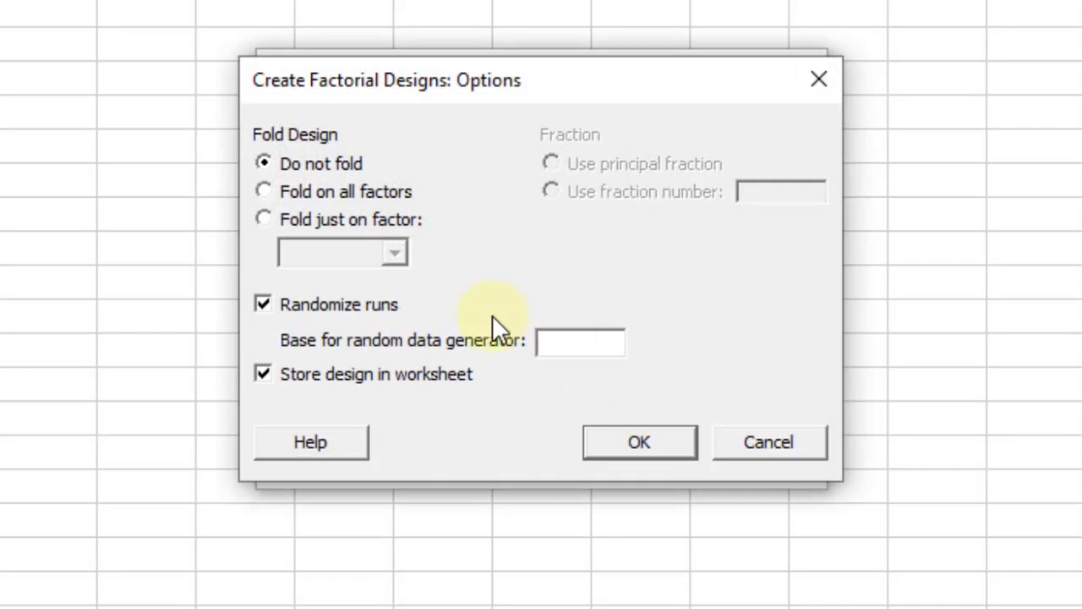
pyautogui.click(375, 305)
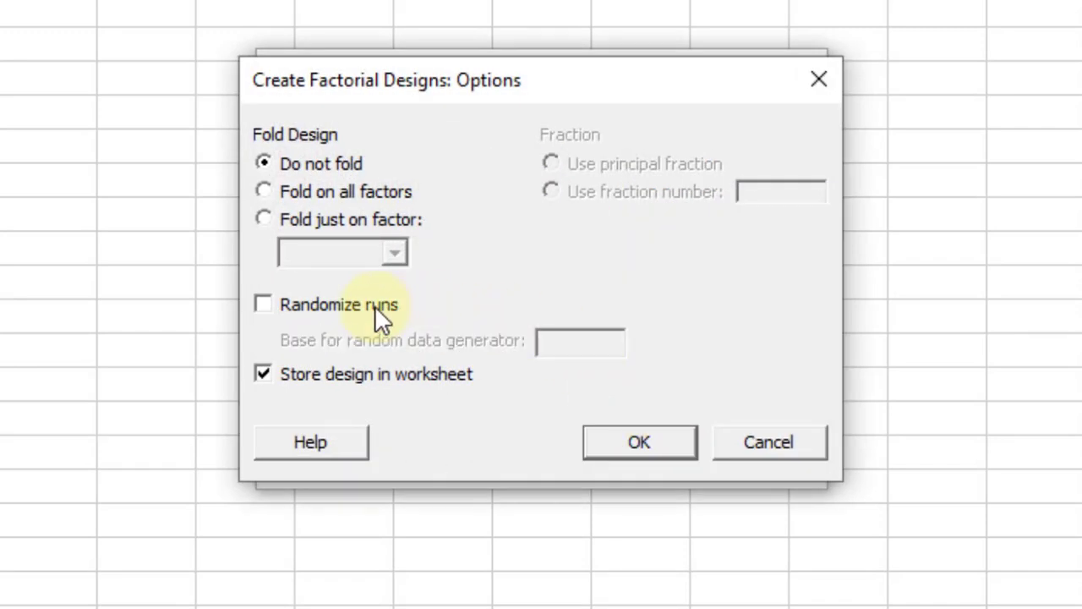
pyautogui.click(670, 440)
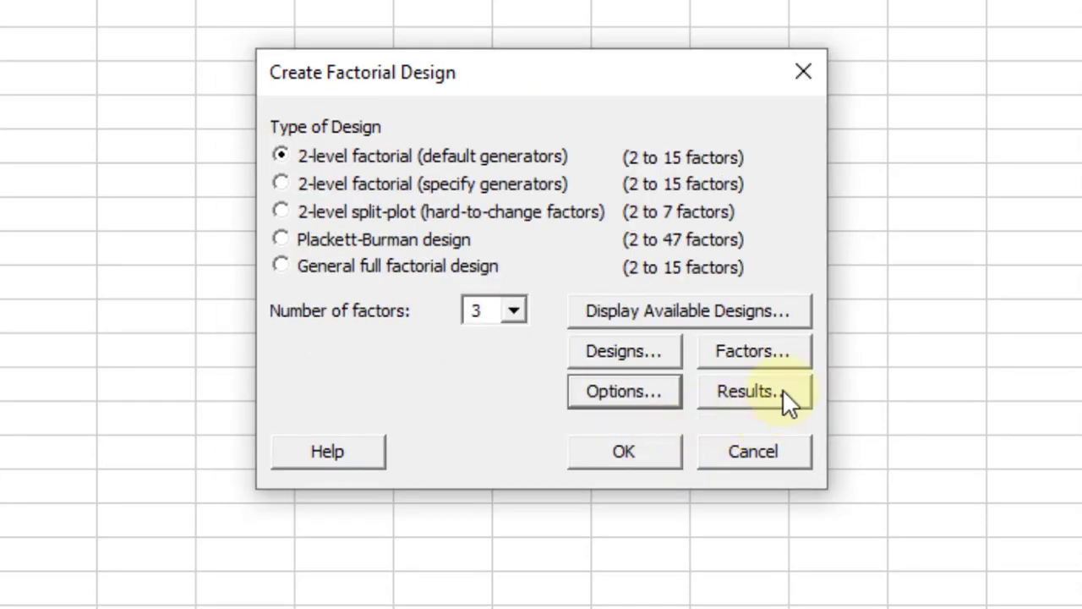
pyautogui.click(783, 391)
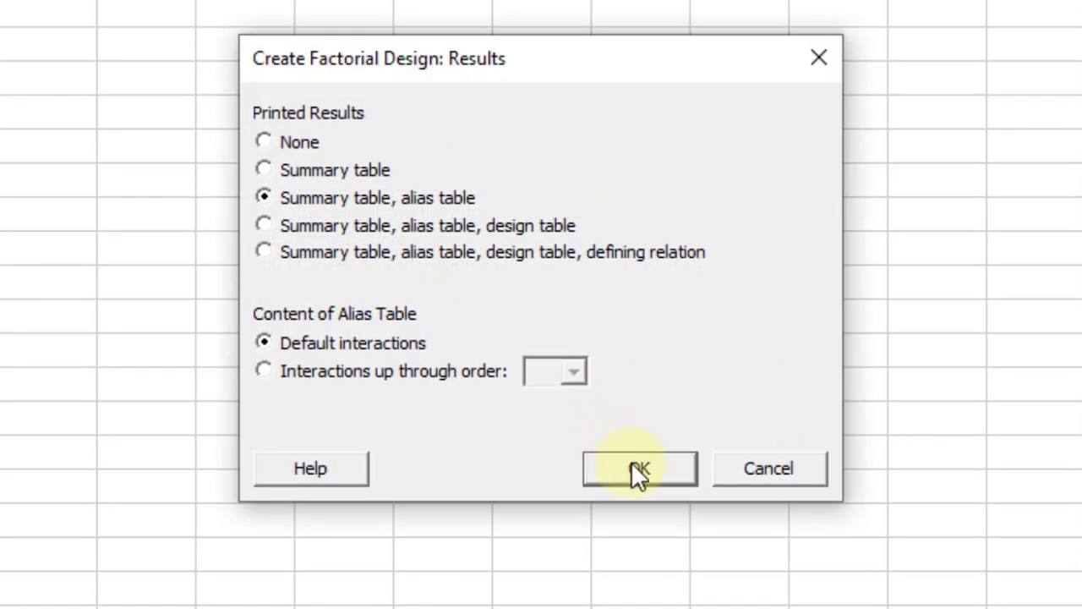
pyautogui.click(643, 470)
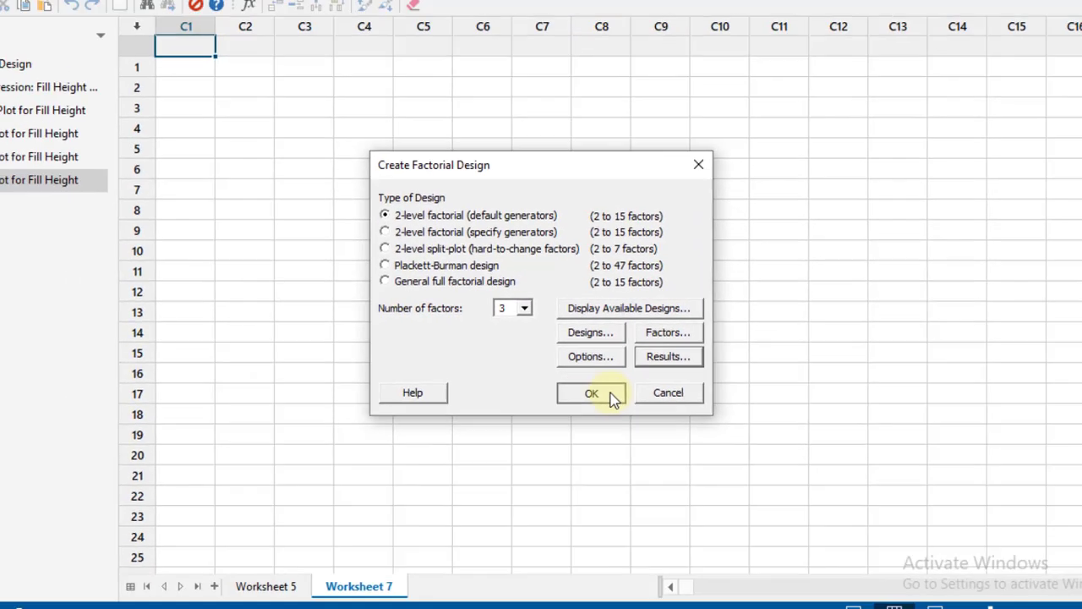
# Generate the 16-run design into Worksheet 8 and show the worksheet alone
pyautogui.click(659, 448)
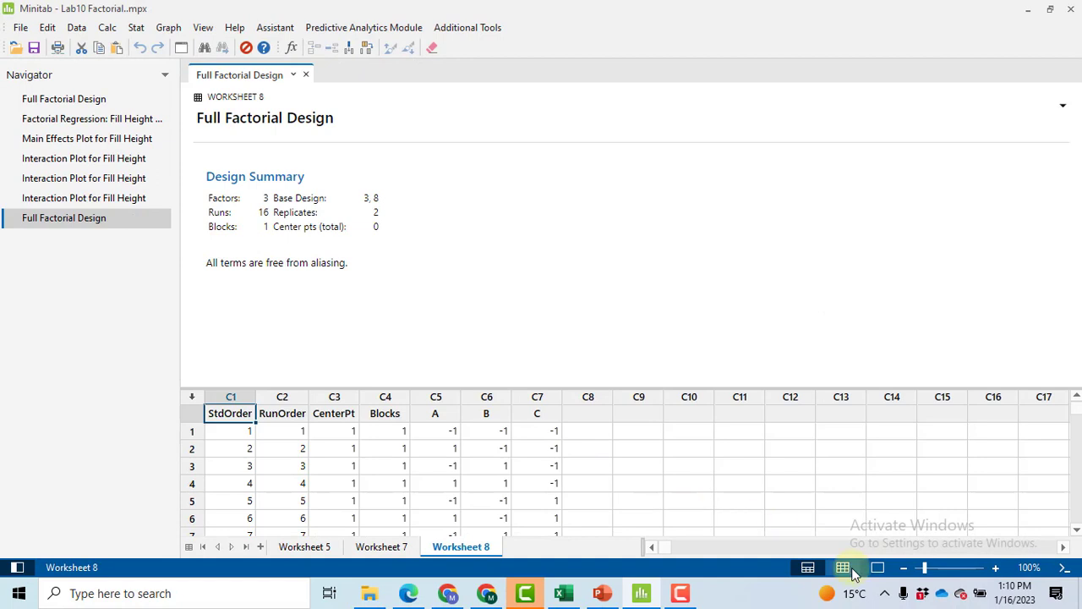
pyautogui.click(846, 570)
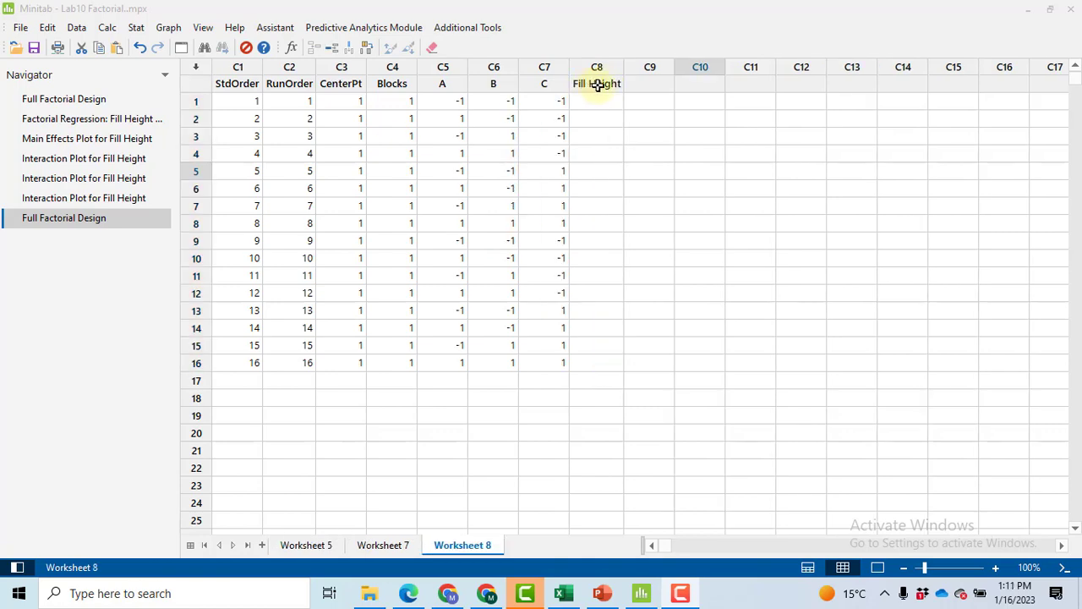
# Read the textbook table and enter -3 in Fill Height row 1
pyautogui.click(597, 84)
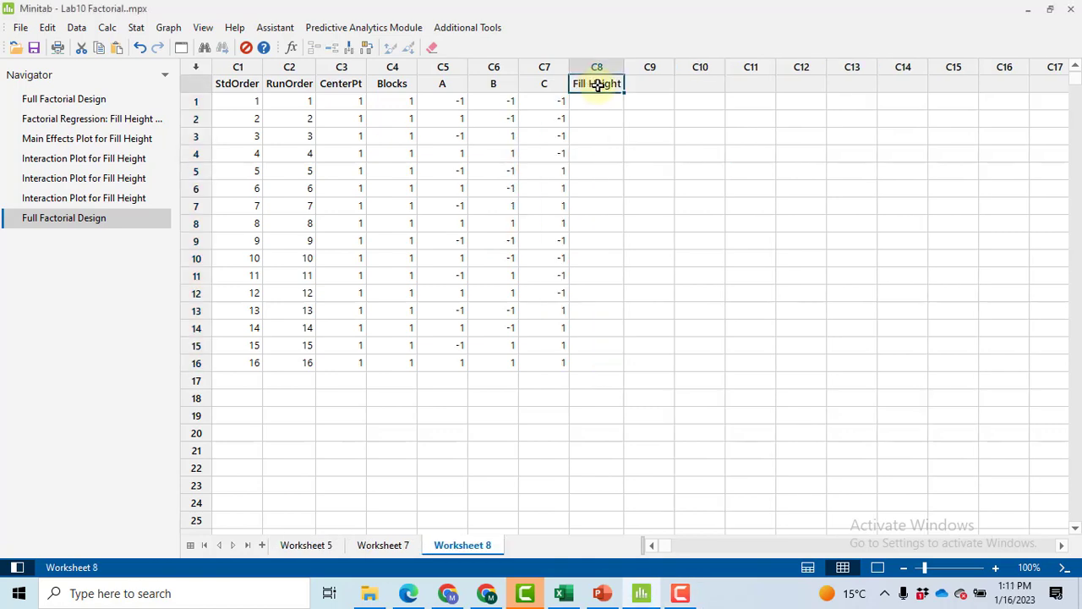
pyautogui.click(408, 593)
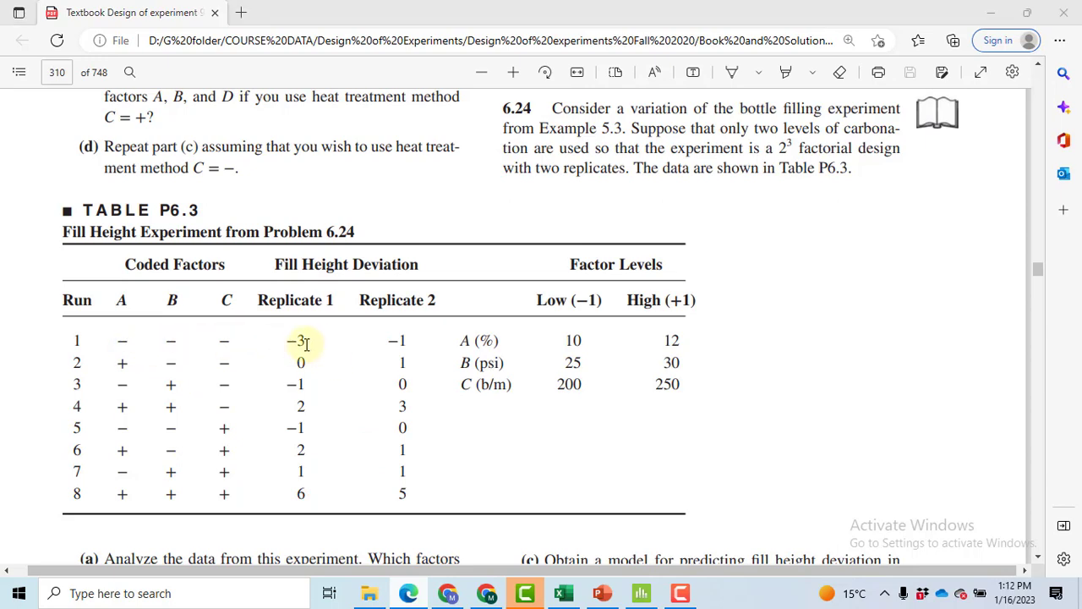
pyautogui.hotkey('alt', 'Tab')
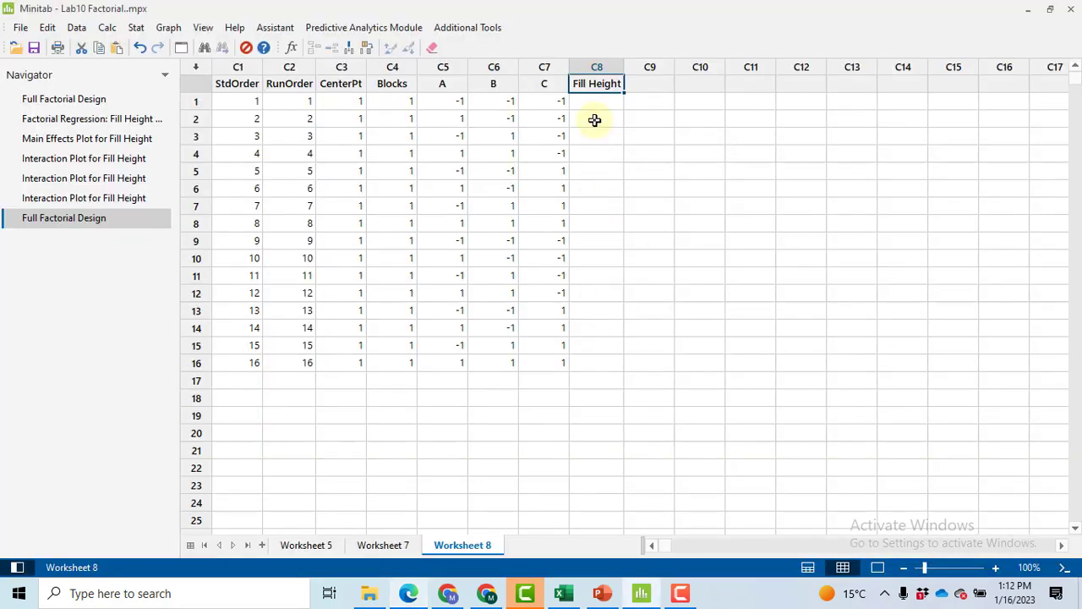
pyautogui.click(595, 101)
pyautogui.write('-')
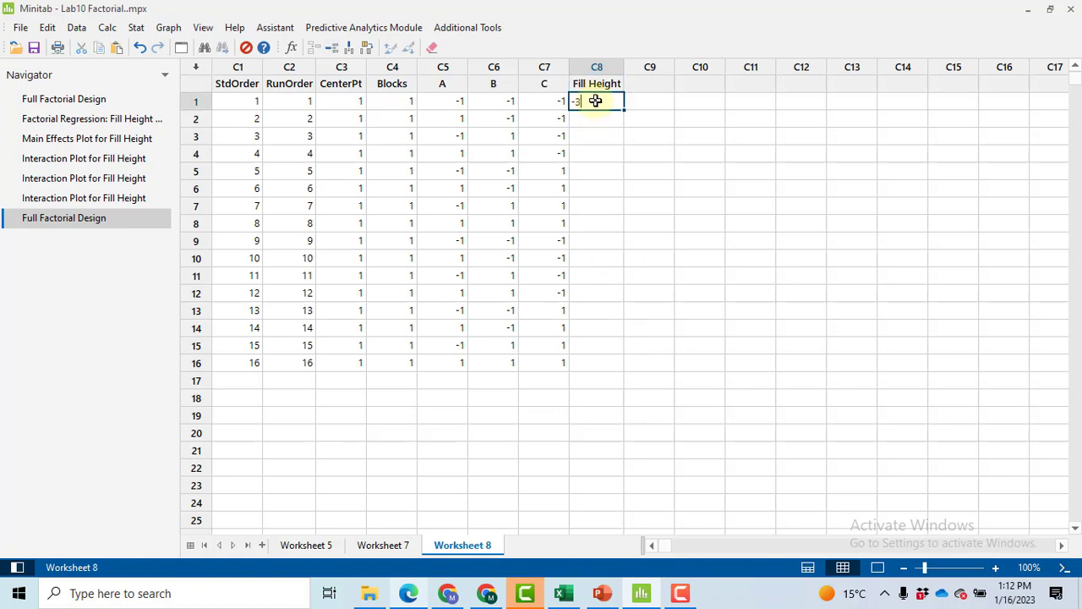
pyautogui.write('3')
pyautogui.click(604, 154)
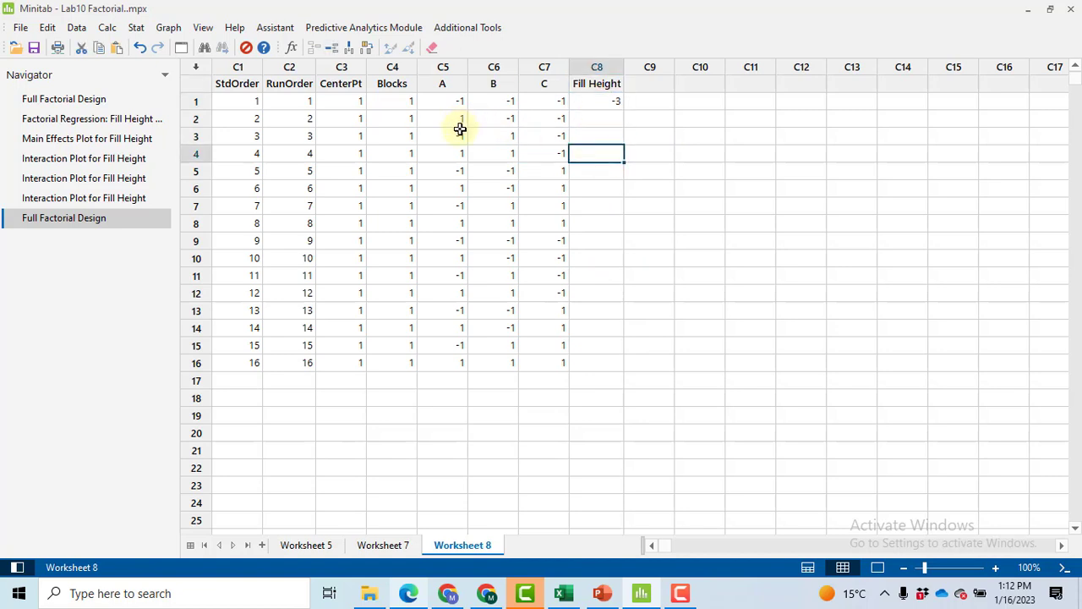
# Enter 0 in Fill Height row 2 from the textbook table
pyautogui.click(409, 593)
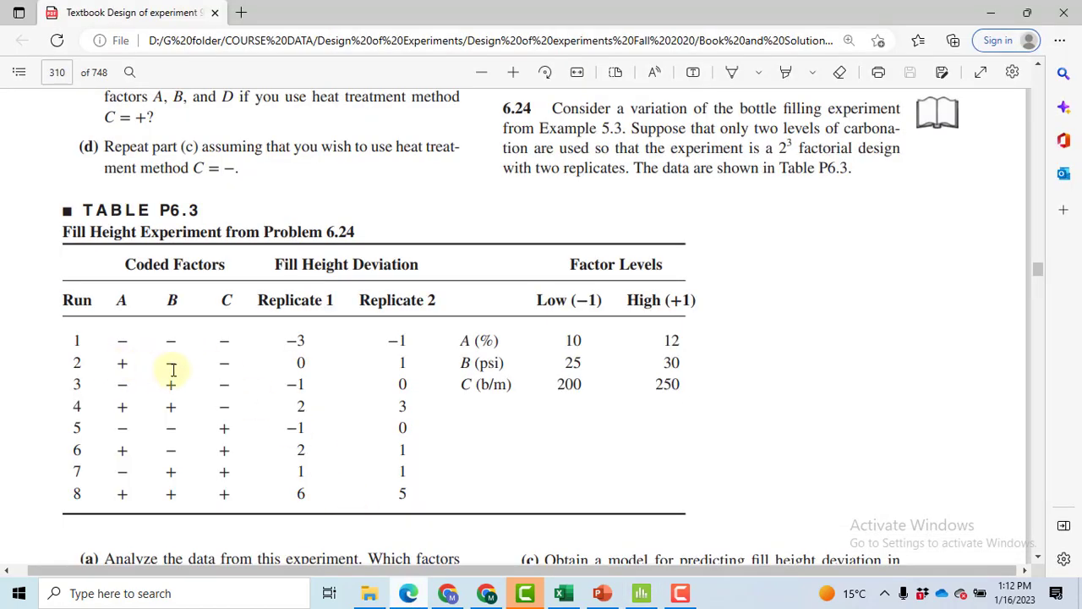
pyautogui.hotkey('alt', 'Tab')
pyautogui.click(613, 110)
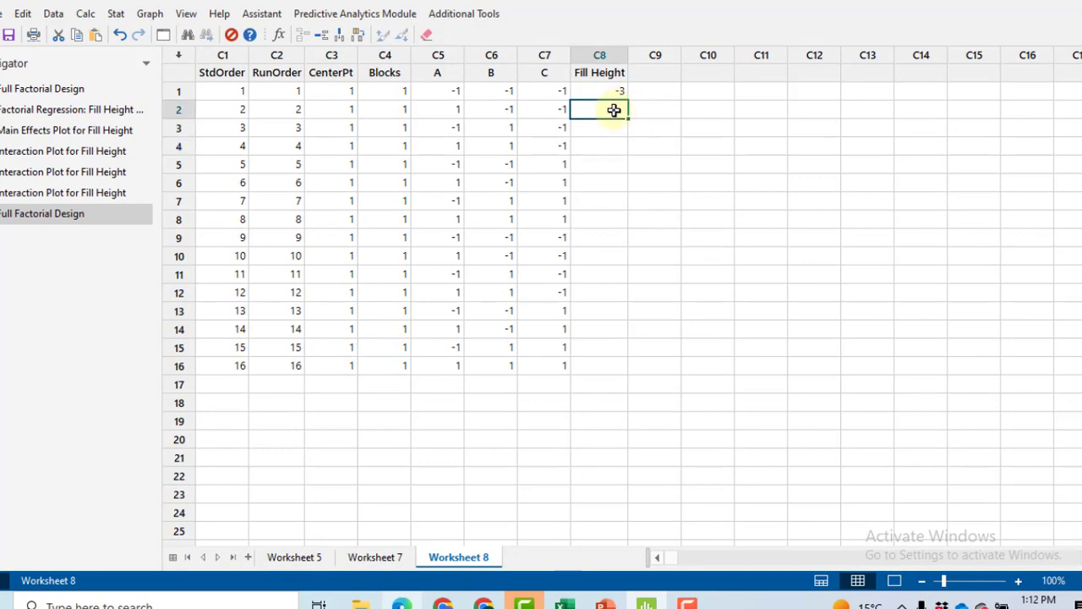
pyautogui.write('0')
pyautogui.click(609, 164)
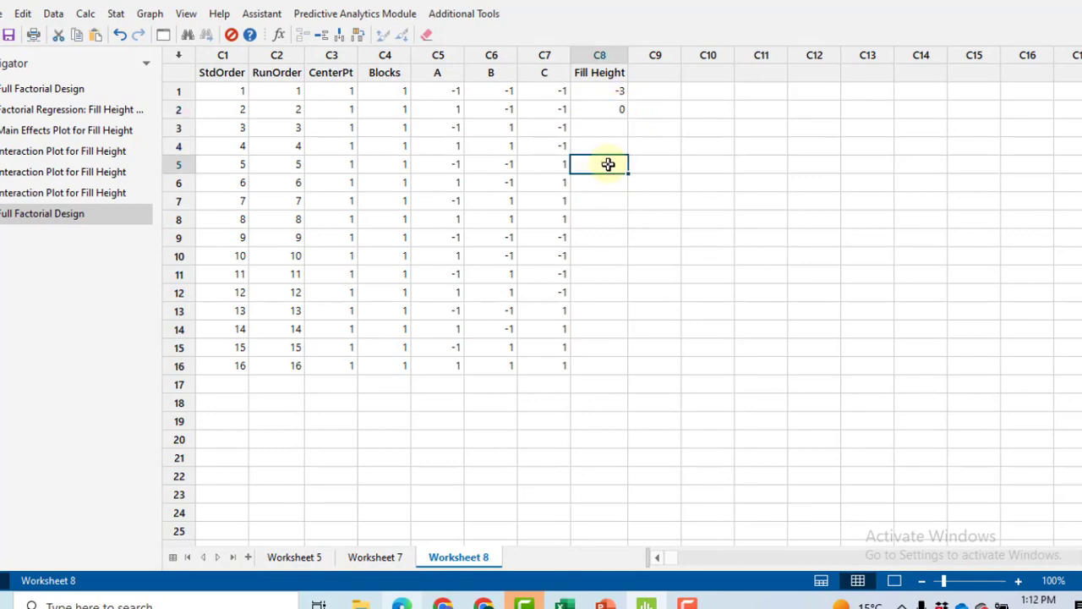
pyautogui.press('Down')
pyautogui.press('Down')
pyautogui.press('Down')
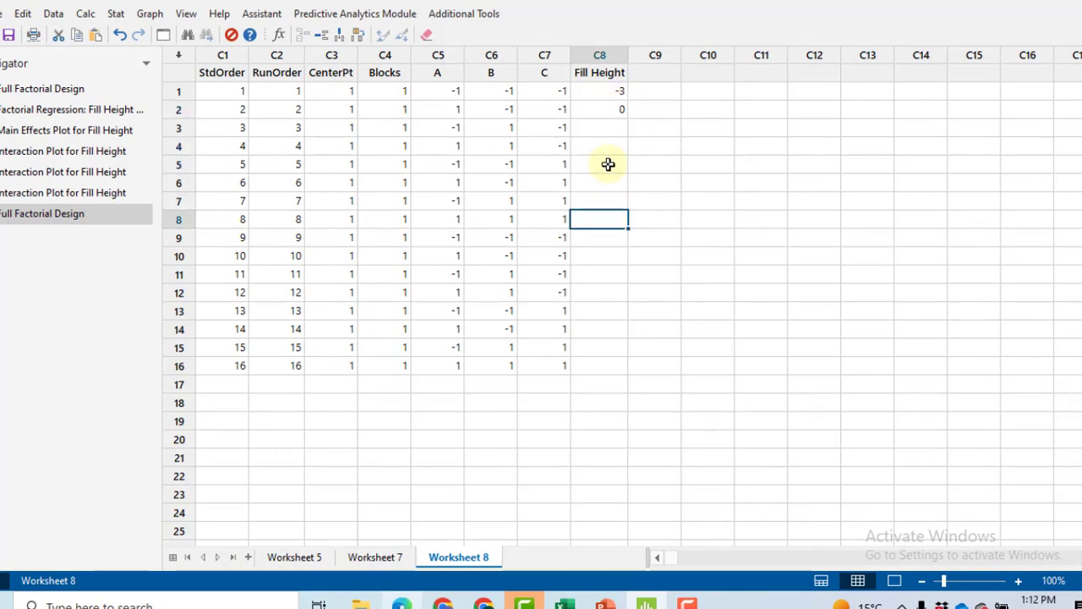
# Check run 8 against the textbook table and enter 6 in Fill Height row 8
pyautogui.hotkey('alt', 'Tab')
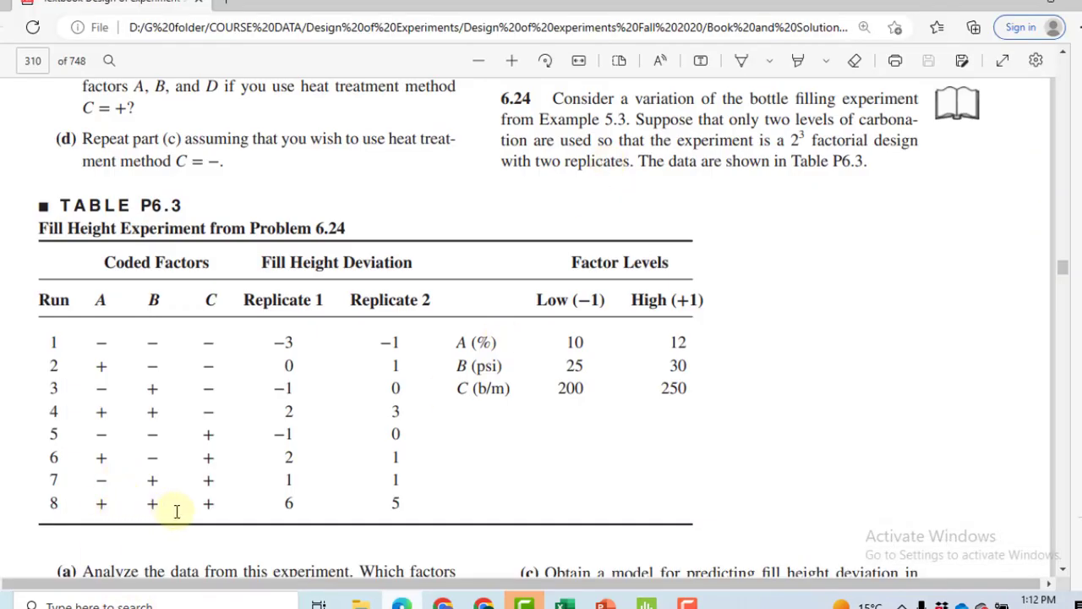
pyautogui.hotkey('alt', 'Tab')
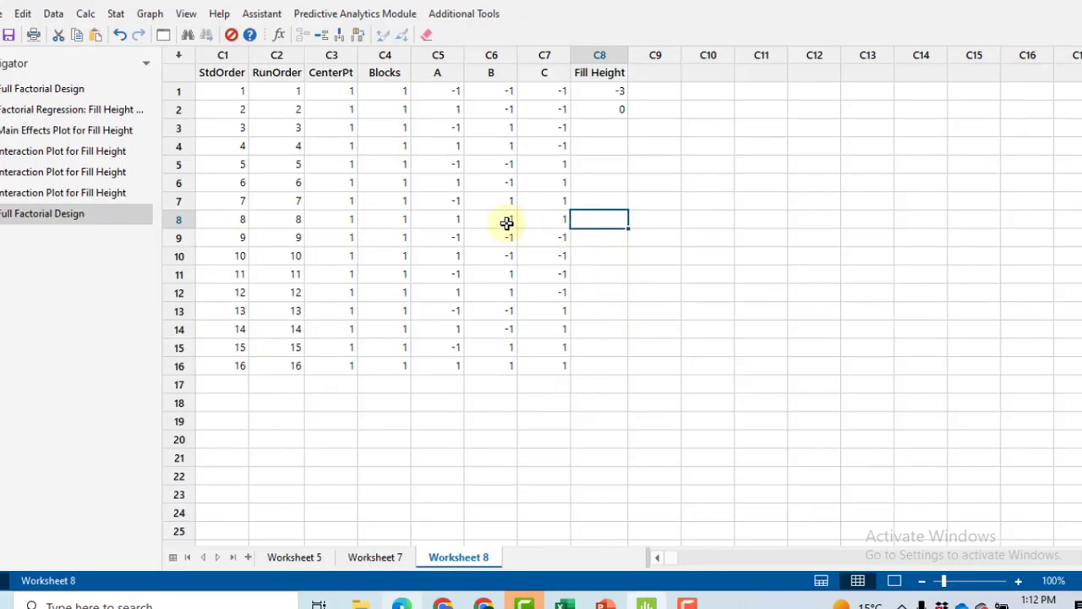
pyautogui.click(448, 221)
pyautogui.click(590, 219)
pyautogui.write('6')
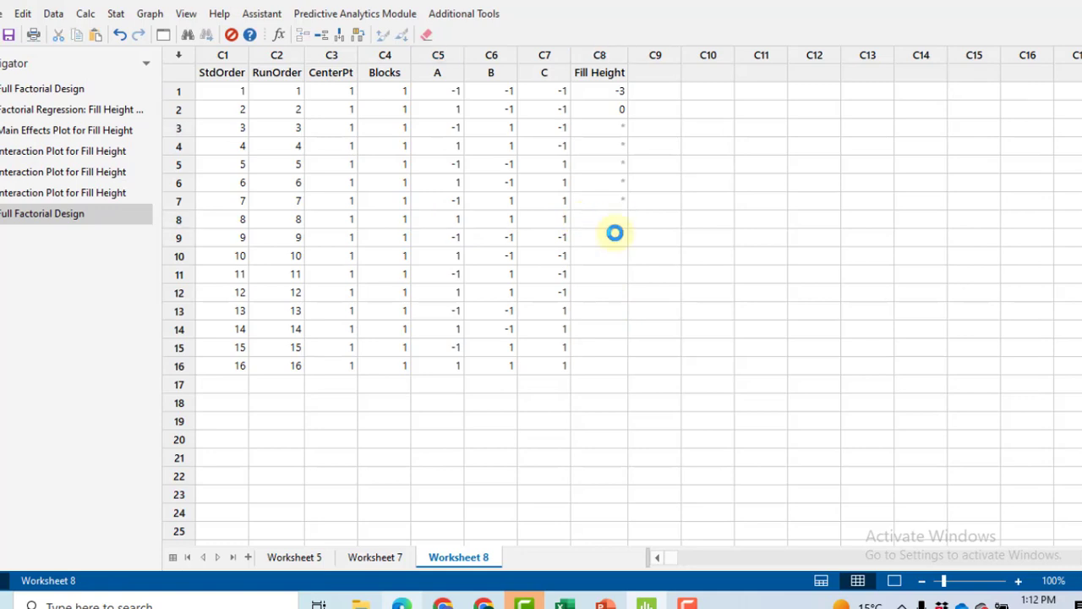
pyautogui.write('6')
pyautogui.press('Return')
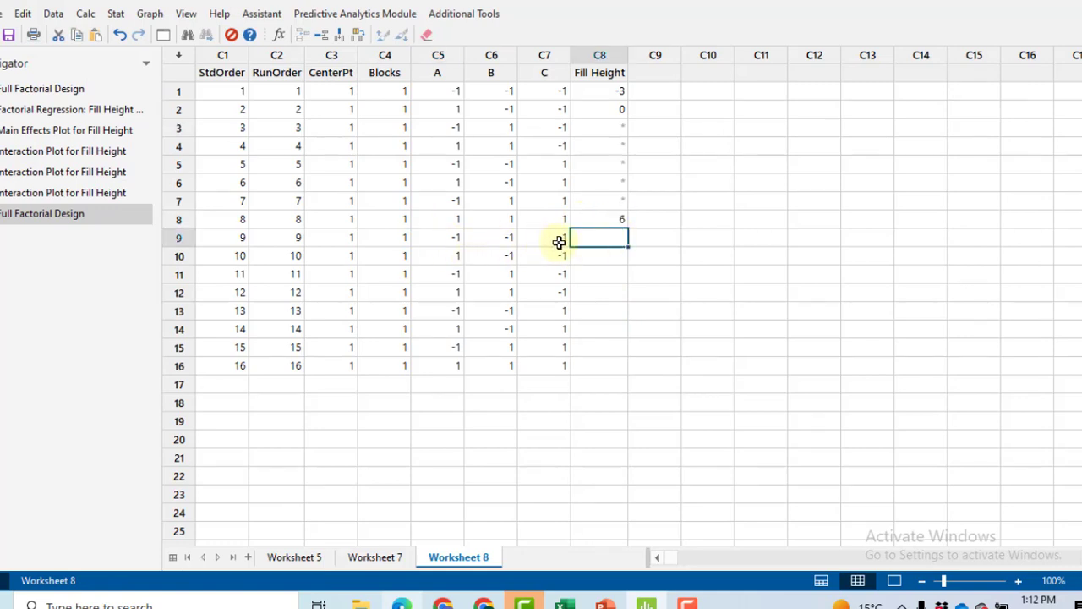
pyautogui.hotkey('alt', 'Tab')
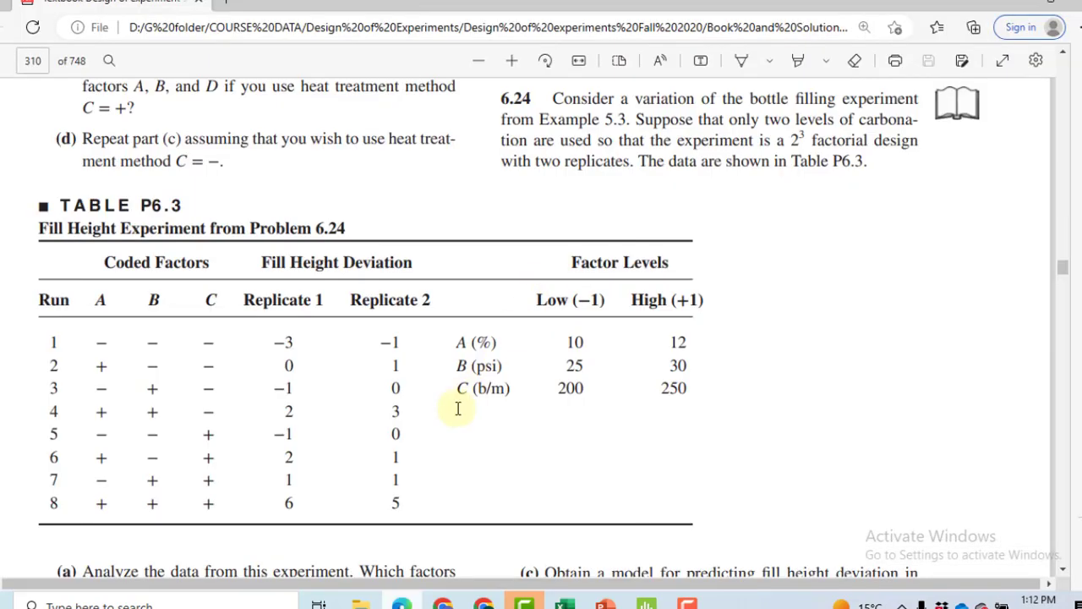
pyautogui.hotkey('alt', 'Tab')
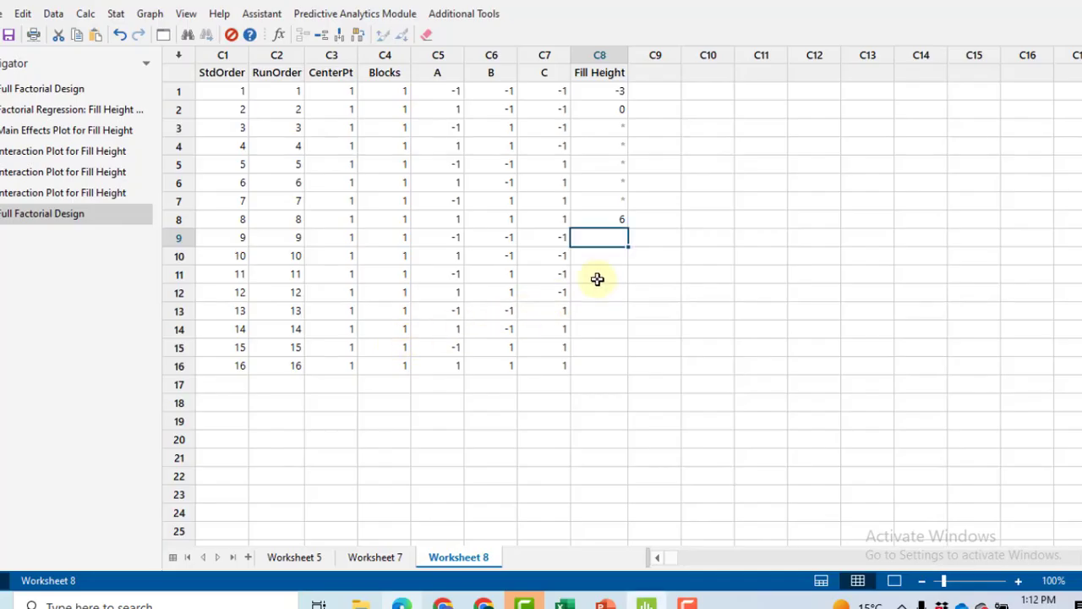
# Enter -1 in row 9, then copy all 16 Fill Height values from Worksheet 5
pyautogui.write('-1')
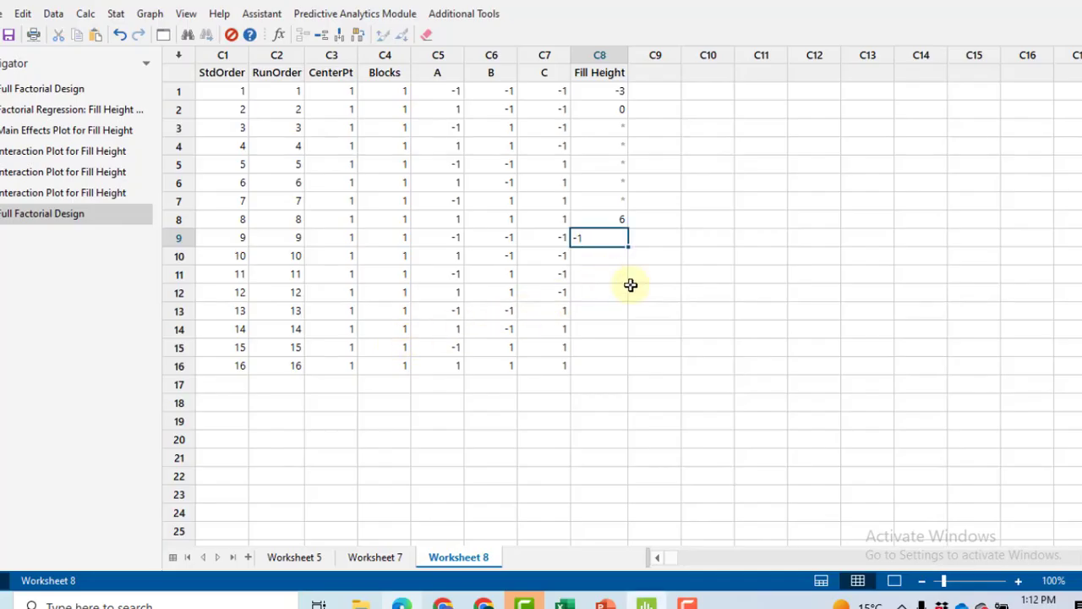
pyautogui.click(632, 285)
pyautogui.hotkey('ctrl', 'Tab')
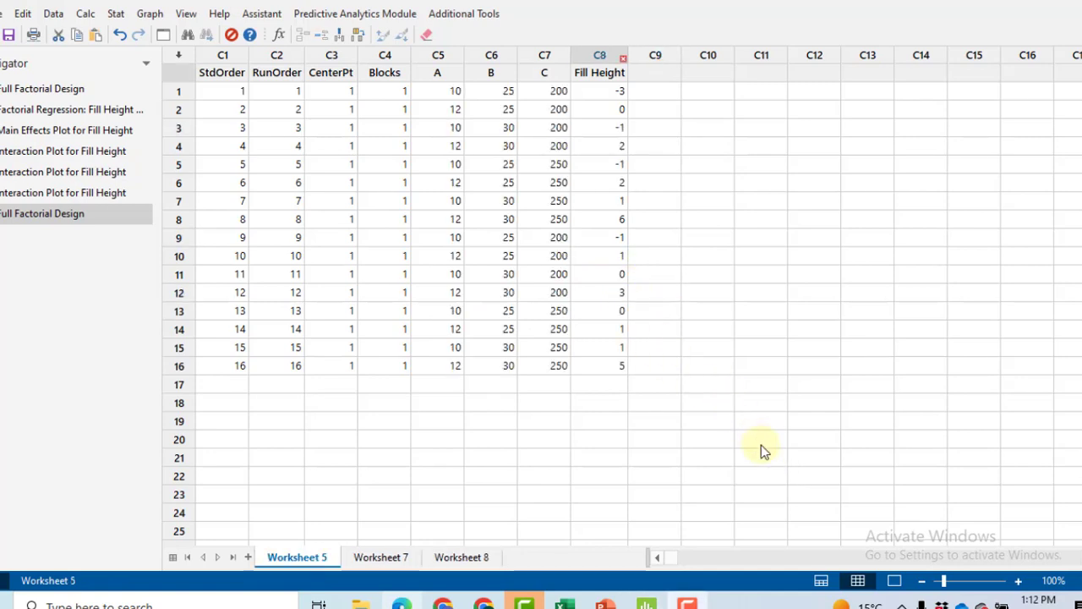
pyautogui.click(604, 73)
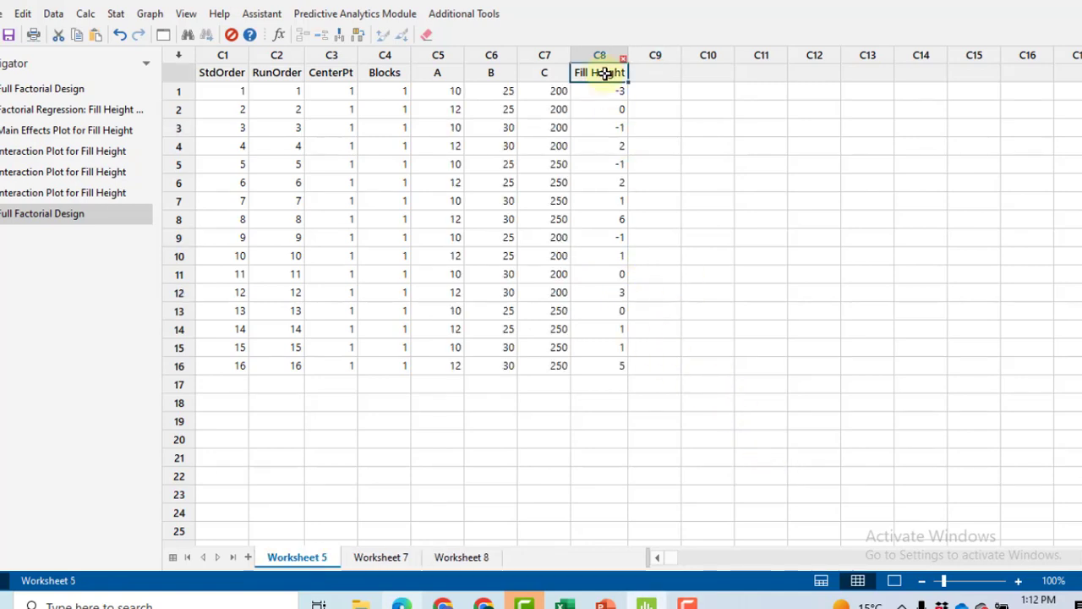
pyautogui.click(592, 372)
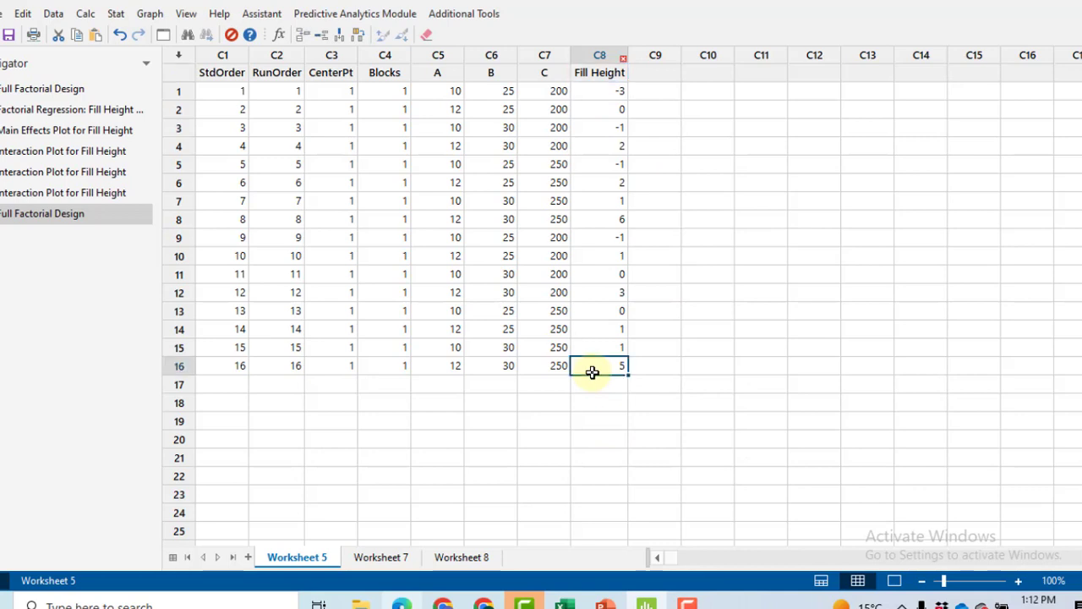
pyautogui.hotkey('ctrl', 'shift', 'Up')
pyautogui.hotkey('ctrl', 'c')
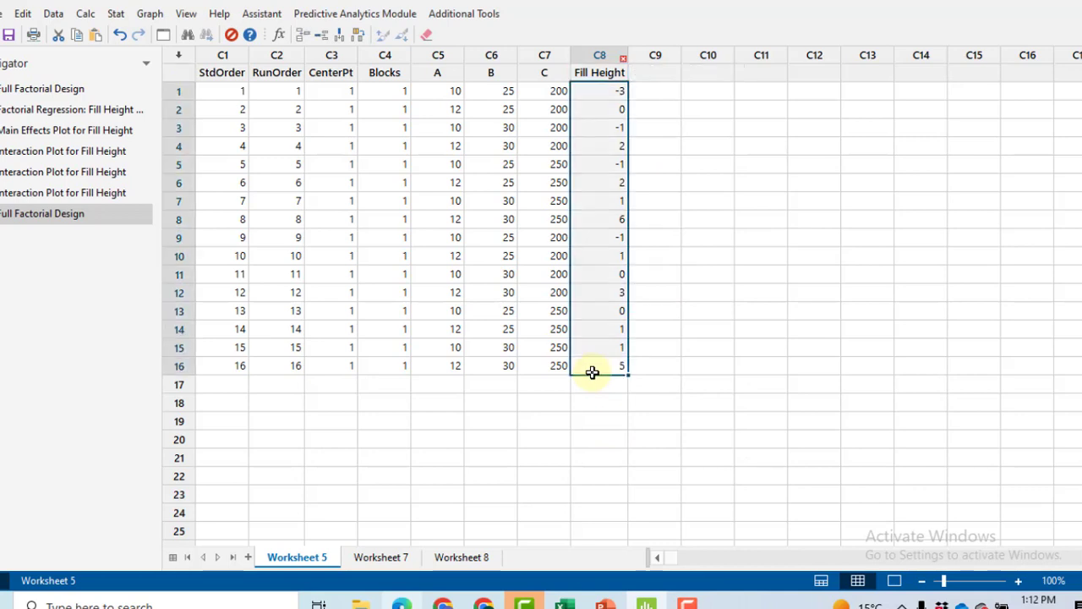
# Paste the 16 values into Worksheet 8's Fill Height rows 1–16
pyautogui.click(462, 557)
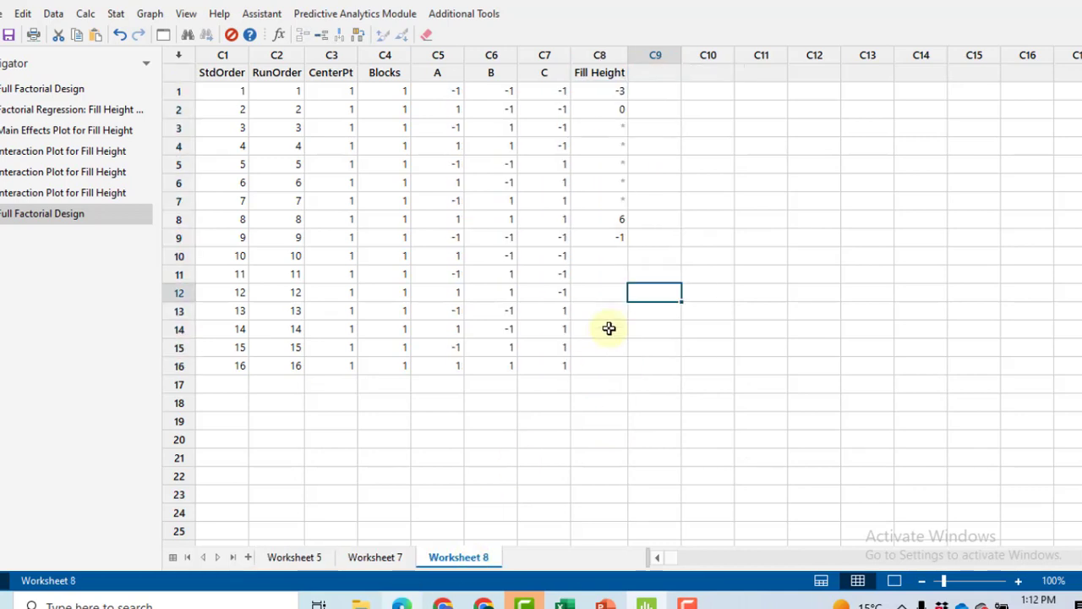
pyautogui.click(618, 93)
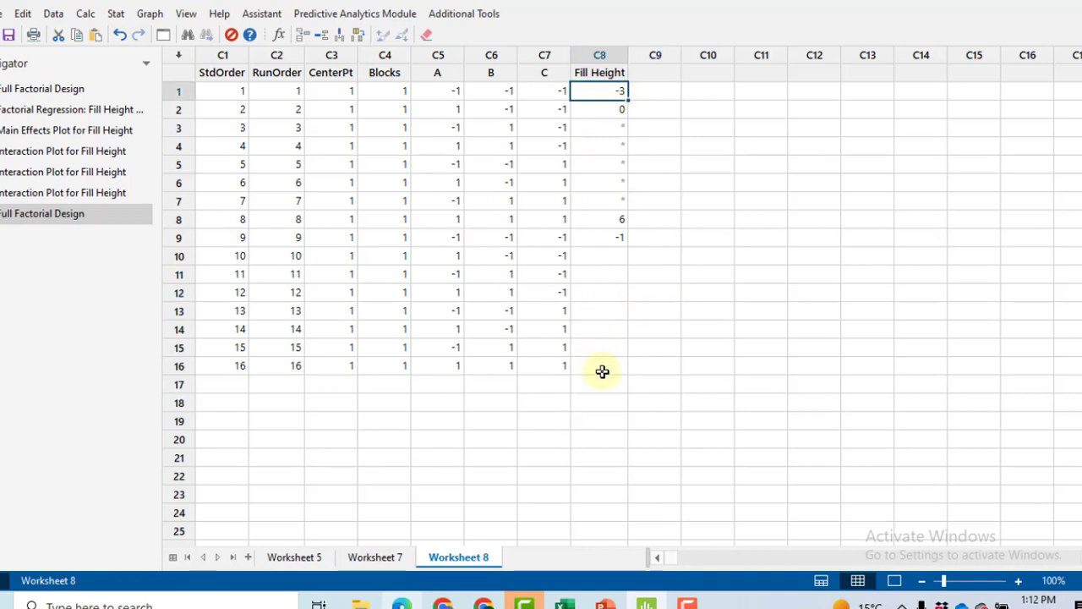
pyautogui.moveTo(601, 370); pyautogui.dragTo(605, 94)
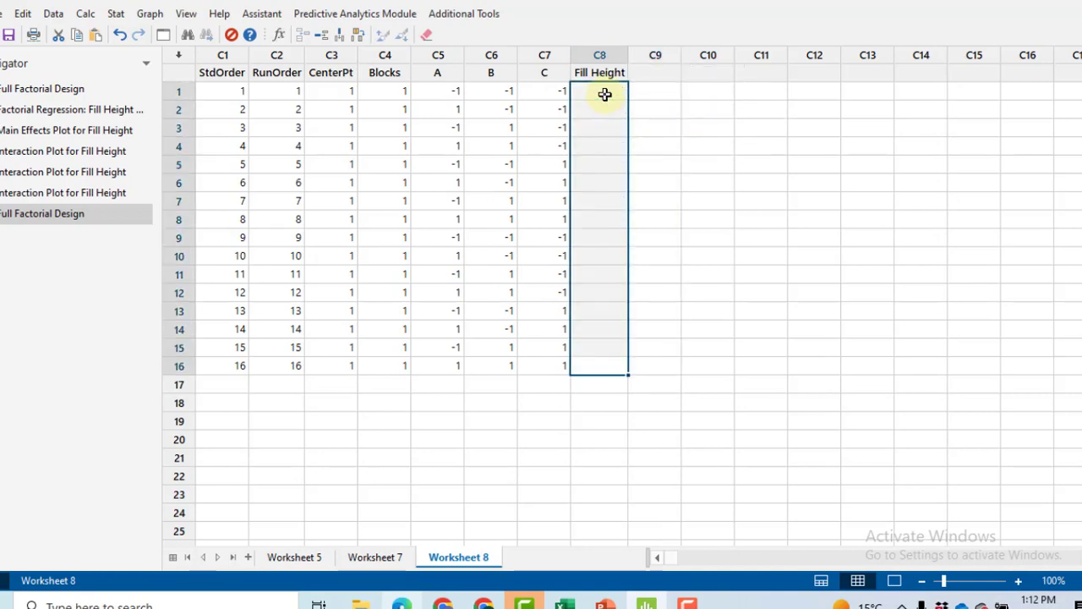
pyautogui.hotkey('ctrl', 'v')
pyautogui.click(748, 225)
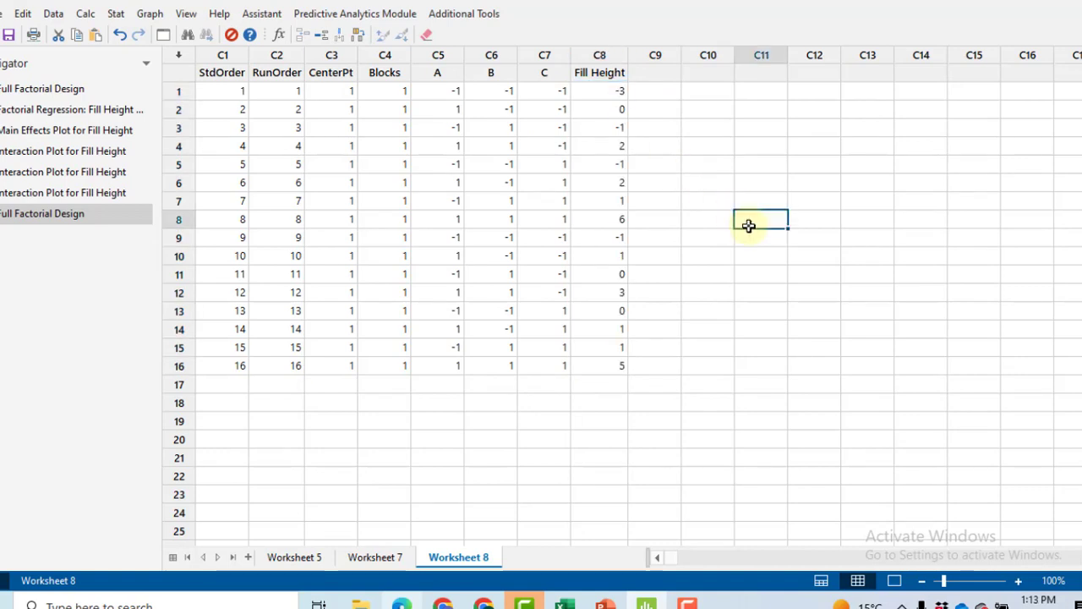